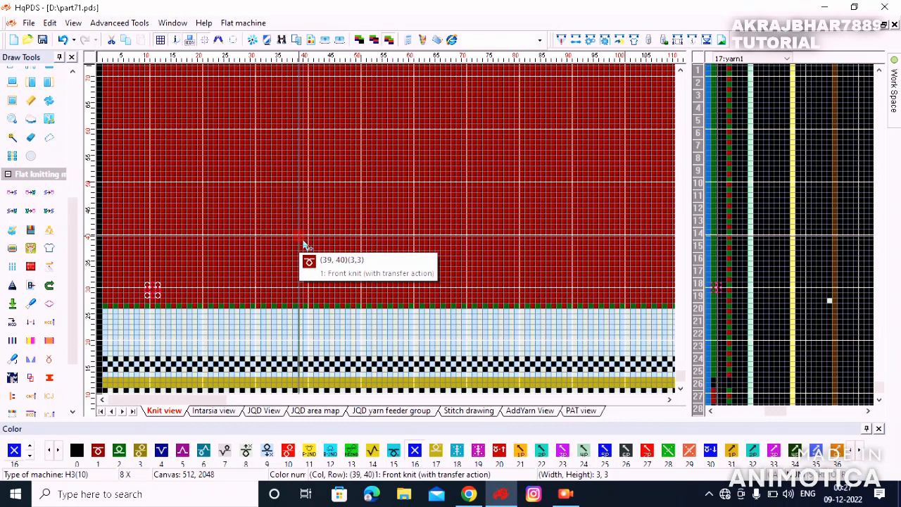
Step: Place a cable crossing on row 36: cable-above (29) at column 38, cable-under (28) at 39
key("2")
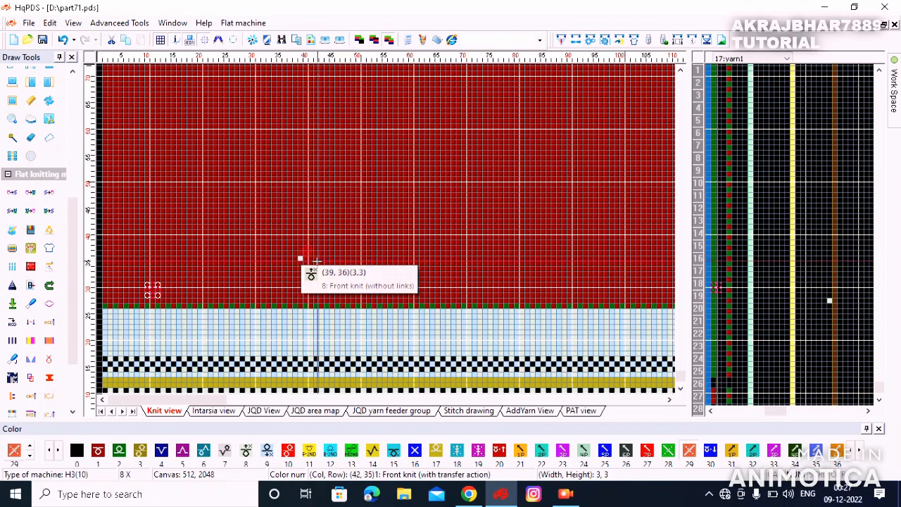
scroll(316, 262, "up", 2)
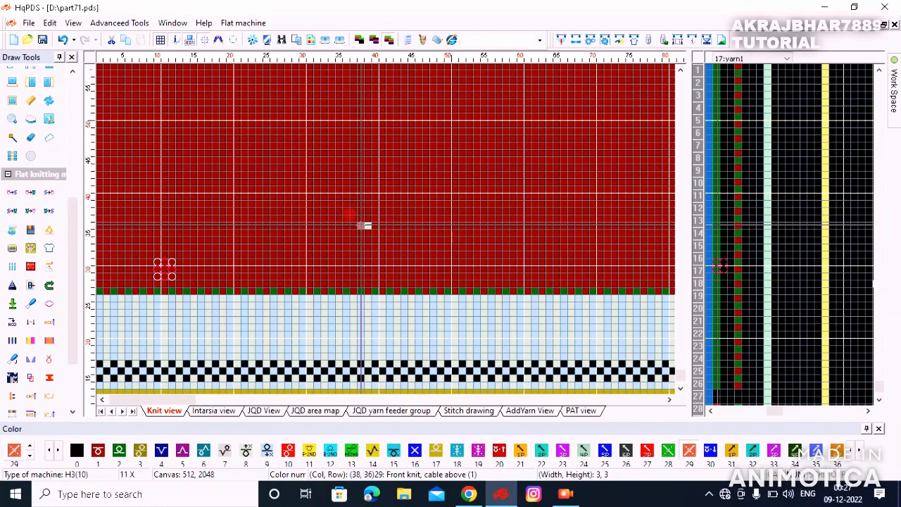
left_click(365, 225)
scroll(368, 226, "up", 2)
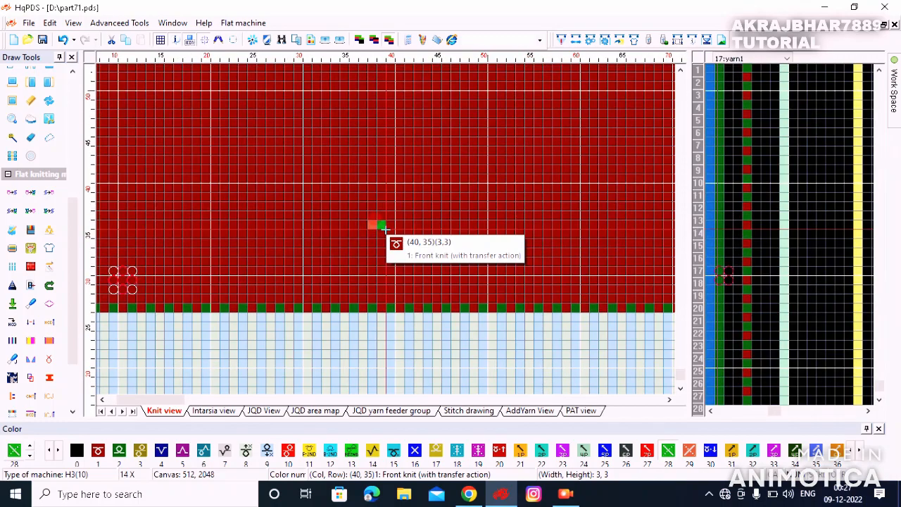
scroll(381, 231, "up", 1)
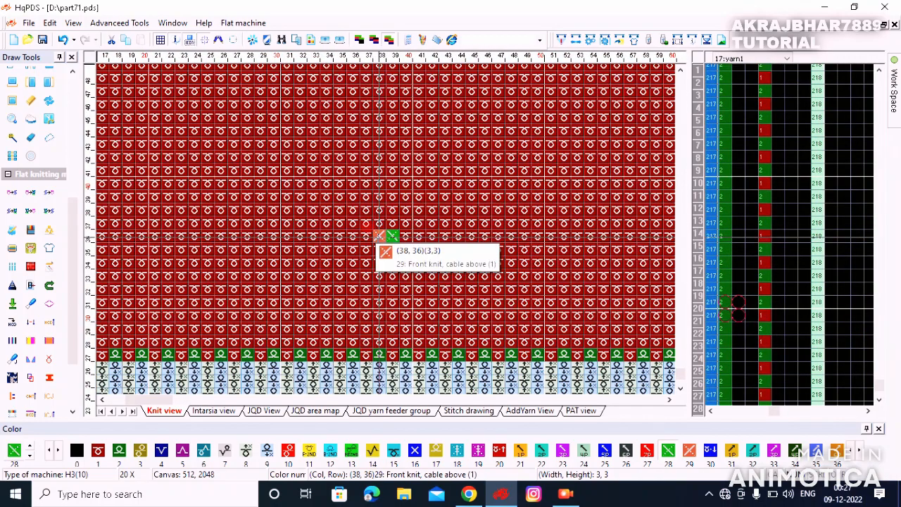
Step: Copy the cable pair diagonally upward to rows 38, 40 and 42
left_click_drag(379, 232, 391, 234)
right_click(389, 234)
left_click(400, 207)
right_click(402, 206)
left_click(414, 185)
right_click(415, 179)
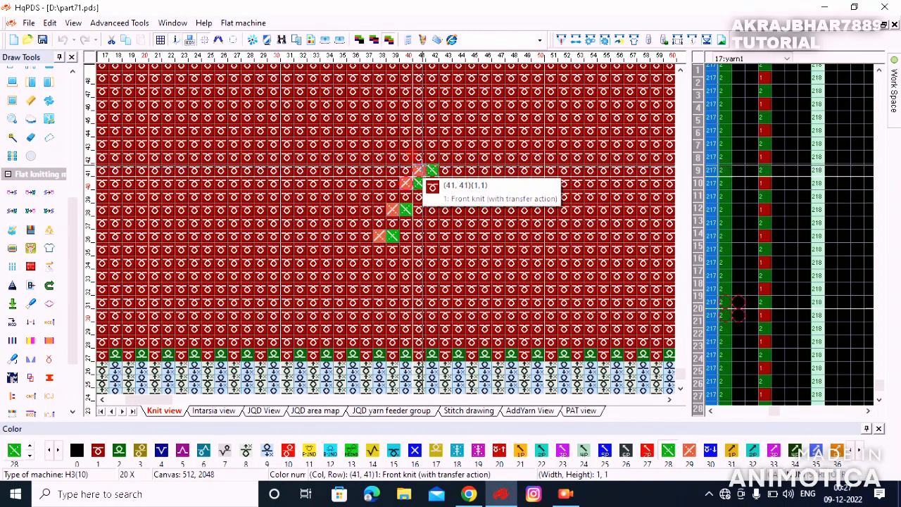
left_click(413, 146)
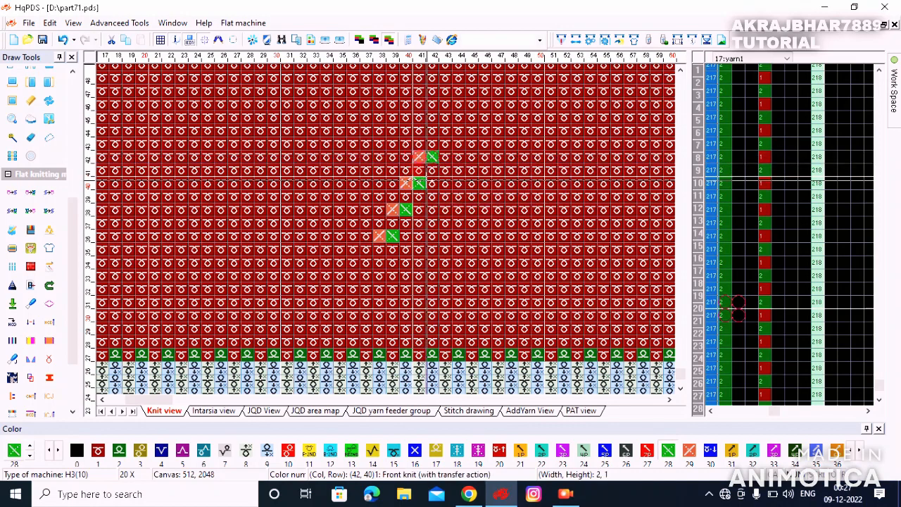
Step: Duplicate the 5x7 diagonal, flip it horizontally, and replace colours 28/29 with 48/49
left_click(379, 238)
left_click_drag(378, 238, 433, 158)
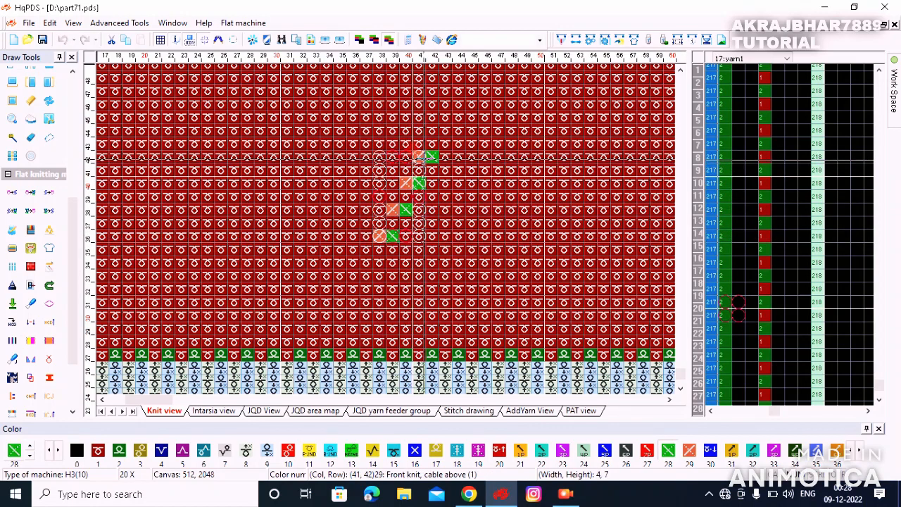
key("ctrl+c")
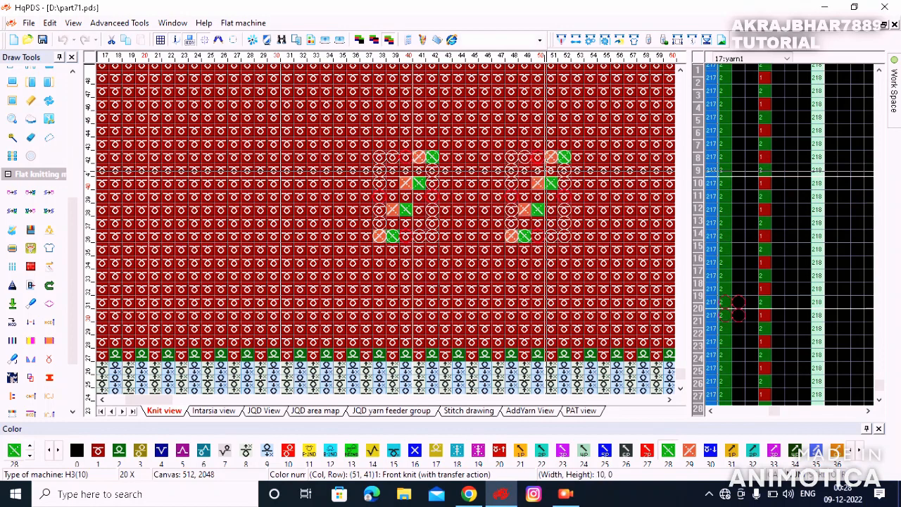
left_click(489, 172)
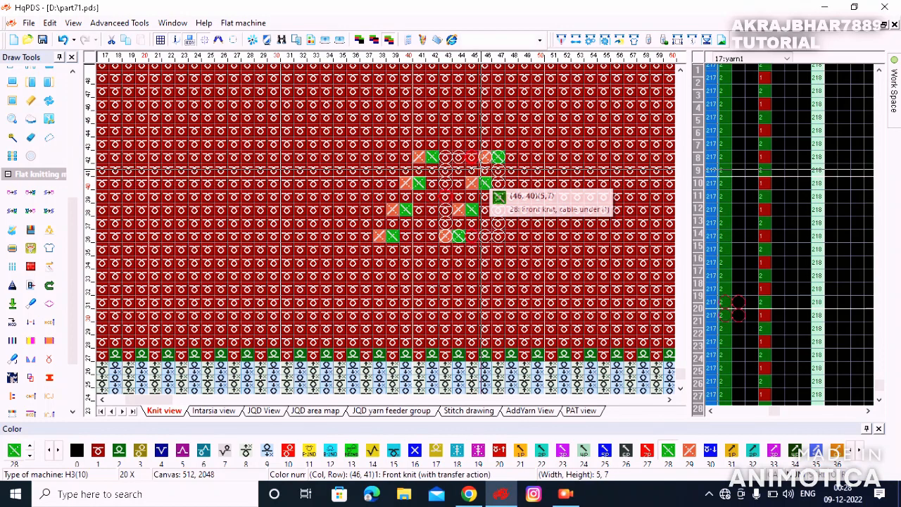
left_click(475, 183)
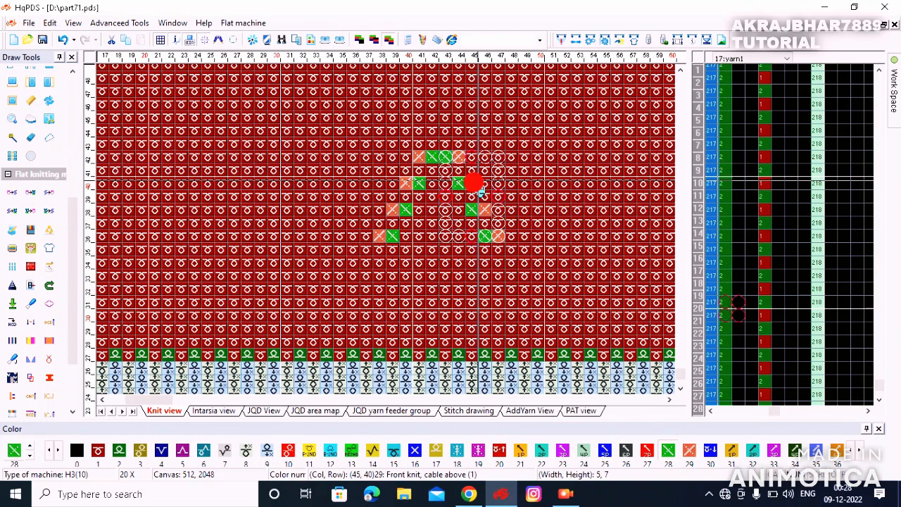
left_click(465, 147)
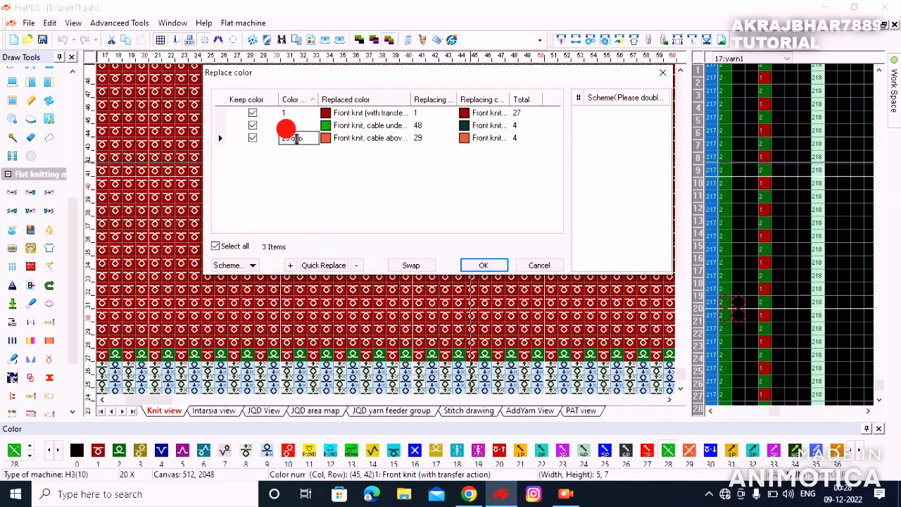
left_click(483, 269)
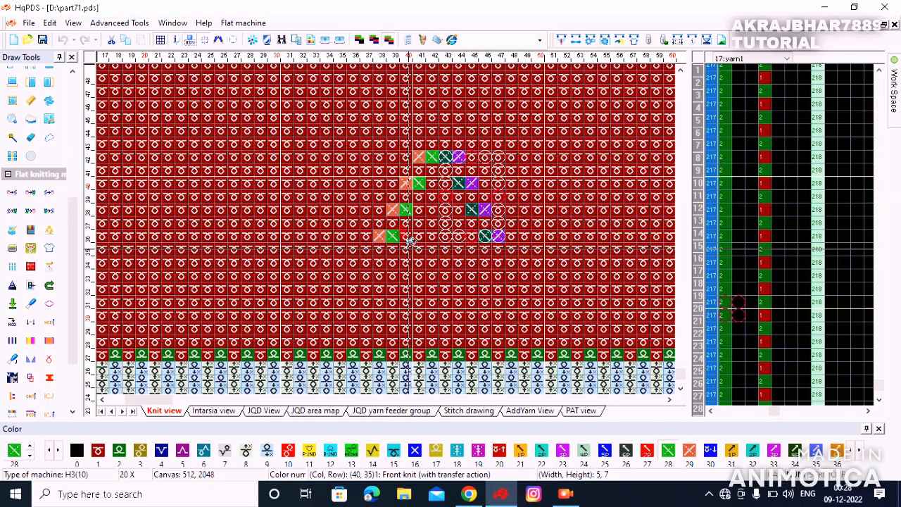
Step: Drag copies of the 5x7 diagonal blocks into place so the cable lines cross
left_click_drag(486, 223, 423, 95)
scroll(478, 147, "down", 1)
left_click_drag(289, 324, 344, 246)
left_click_drag(310, 294, 369, 177)
Step: Add a single cable pair at the crossing point and select the 10x17 X motif
left_click_drag(257, 182, 267, 211)
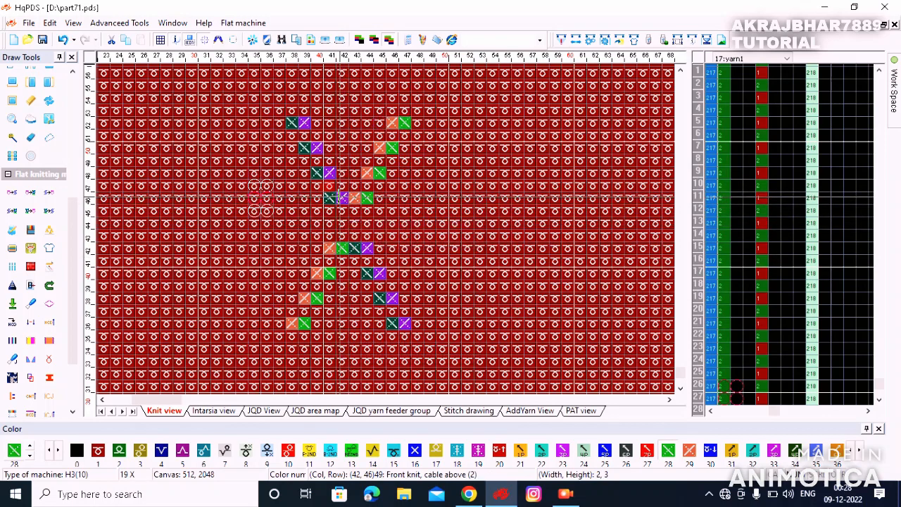
left_click_drag(326, 193, 336, 199)
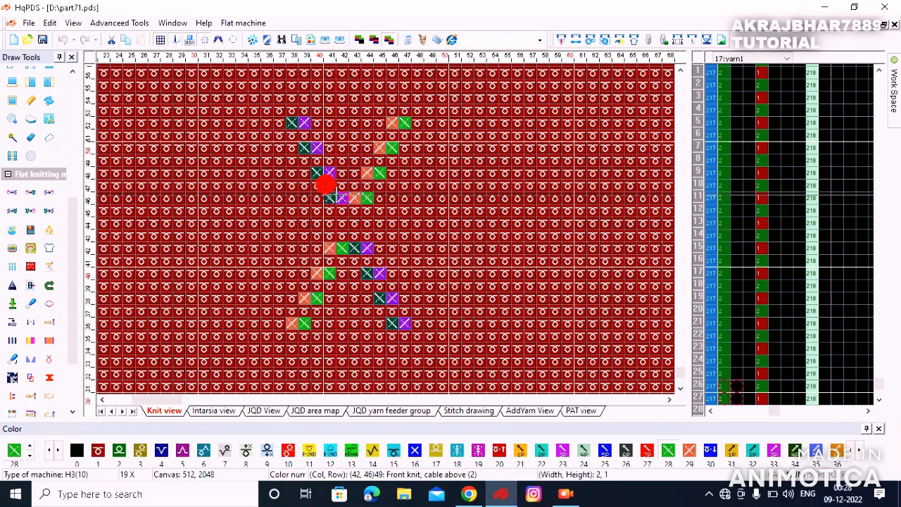
left_click(355, 218)
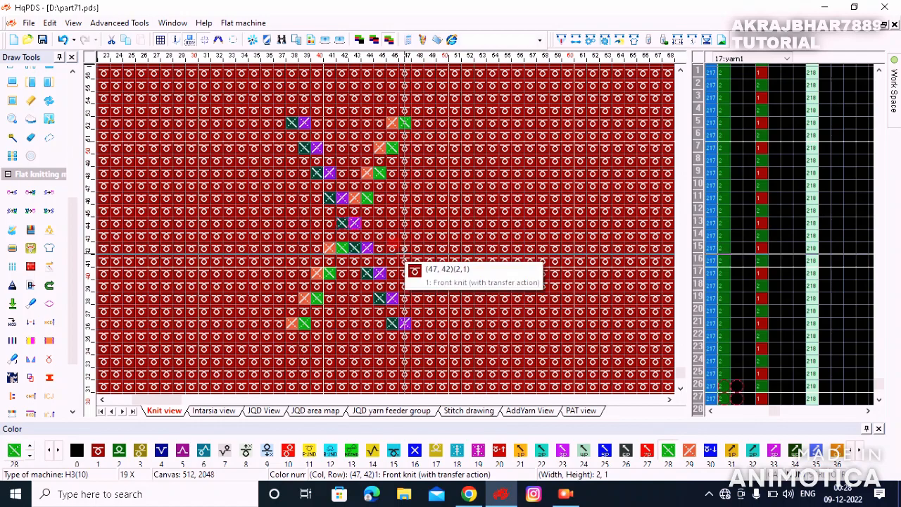
mouse_move(291, 124)
left_mouse_down()
mouse_move(430, 275)
mouse_move(407, 326)
left_mouse_up()
Step: Close the Replace color dialog and place a copy of the 10x17 X motif beside the original
right_click(394, 238)
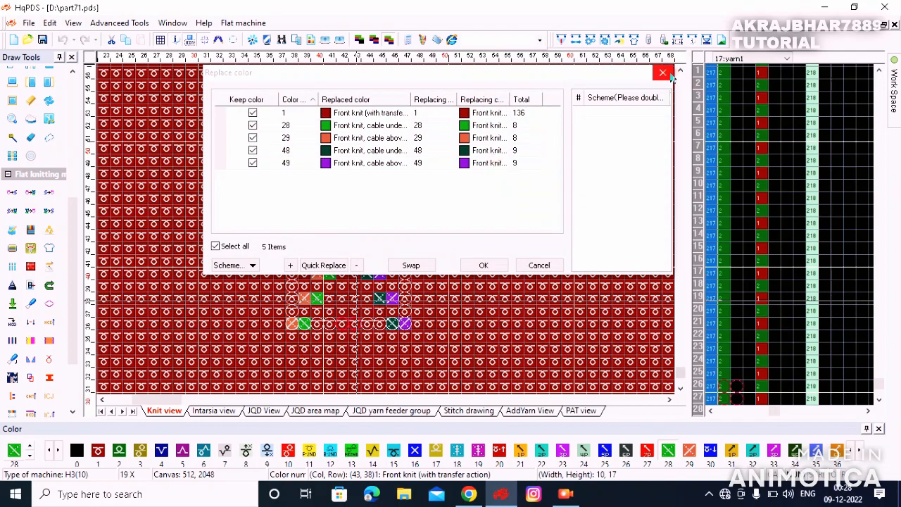
left_click(668, 74)
left_click_drag(340, 286, 493, 136)
scroll(493, 137, "down", 1)
left_click_drag(386, 227, 372, 366)
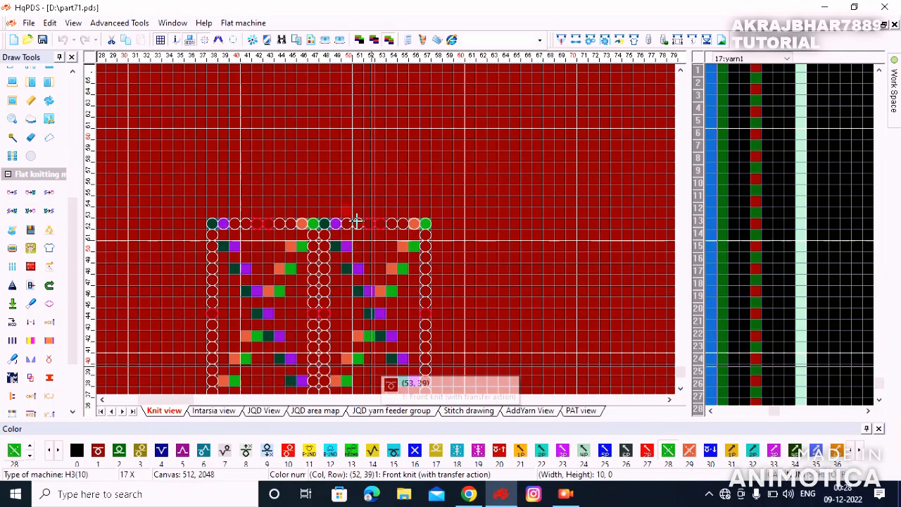
Step: Stack another pair of X motifs above the first, undoing one misplaced copy
scroll(356, 221, "down", 5)
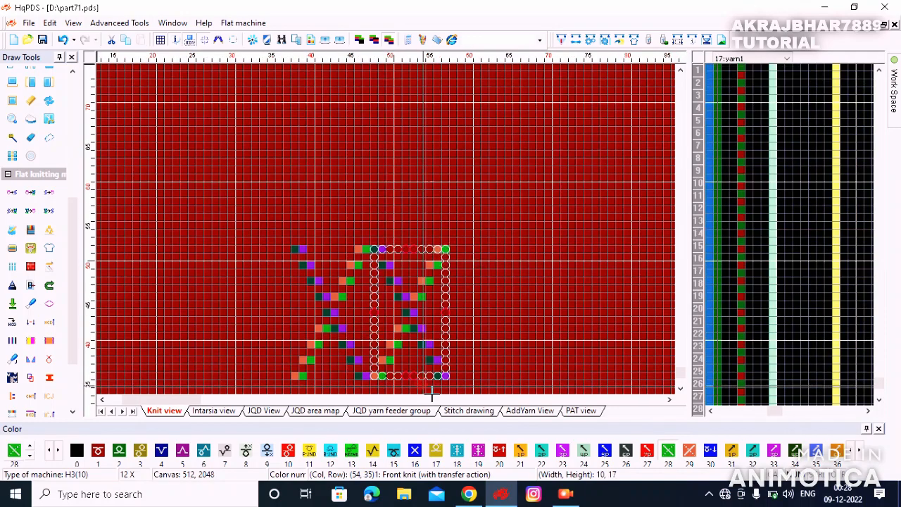
left_click_drag(432, 394, 359, 201)
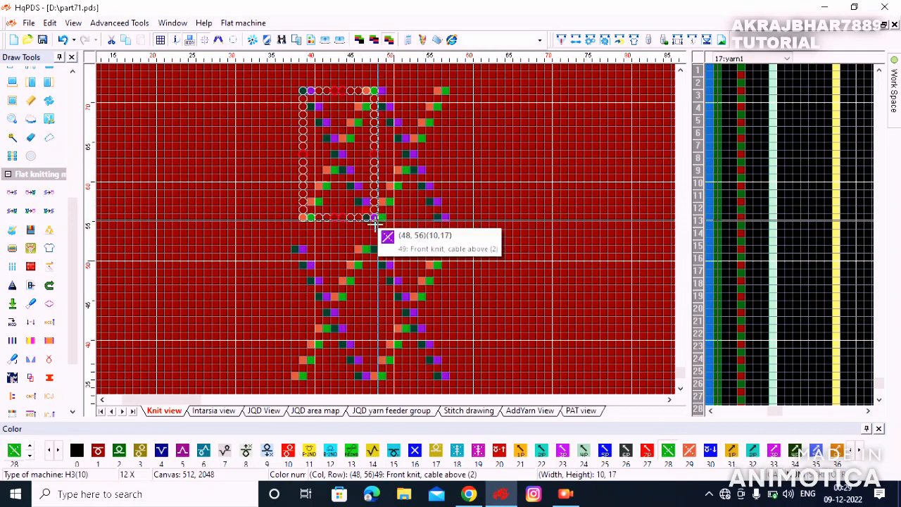
key("ctrl+z")
left_click_drag(415, 198, 336, 198)
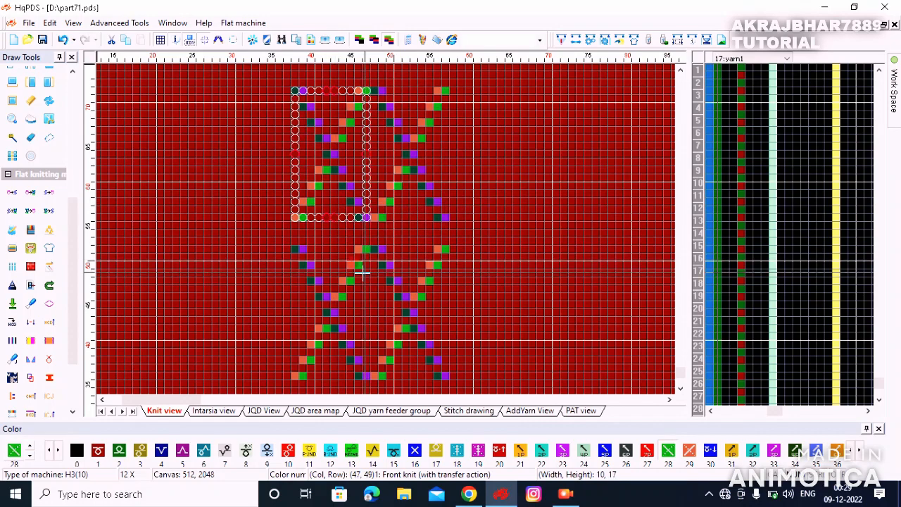
left_click_drag(323, 308, 420, 233)
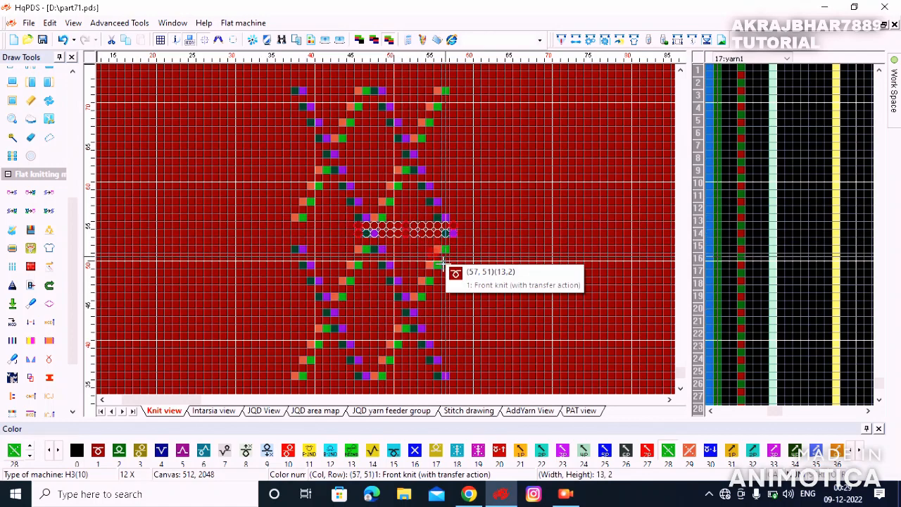
Step: Align the join-row stitches so cable pairs bridge the tiers around columns 36–38
left_click_drag(517, 204, 557, 177)
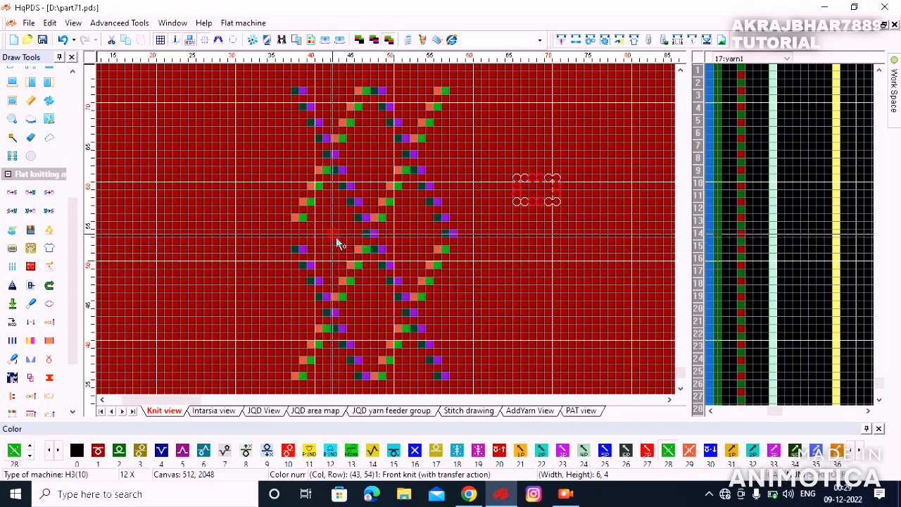
scroll(380, 242, "up", 1)
left_click_drag(521, 239, 380, 243)
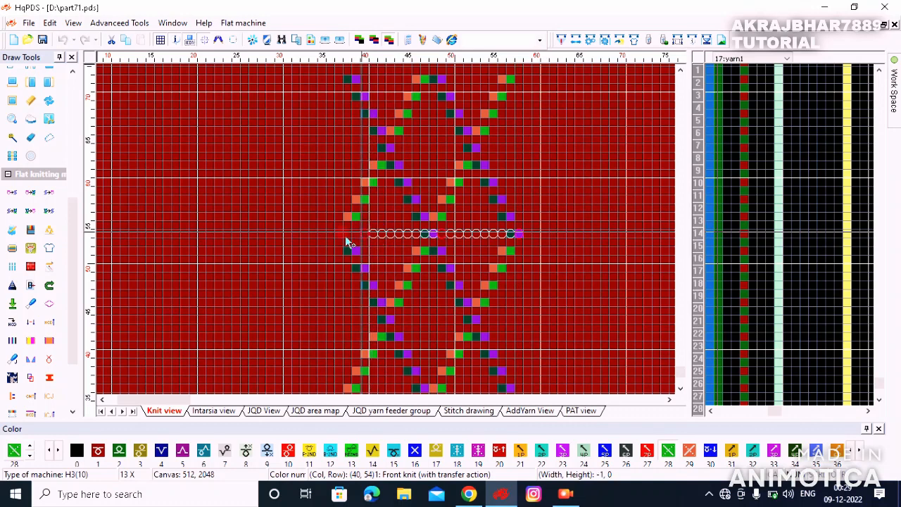
left_click_drag(396, 238, 399, 243)
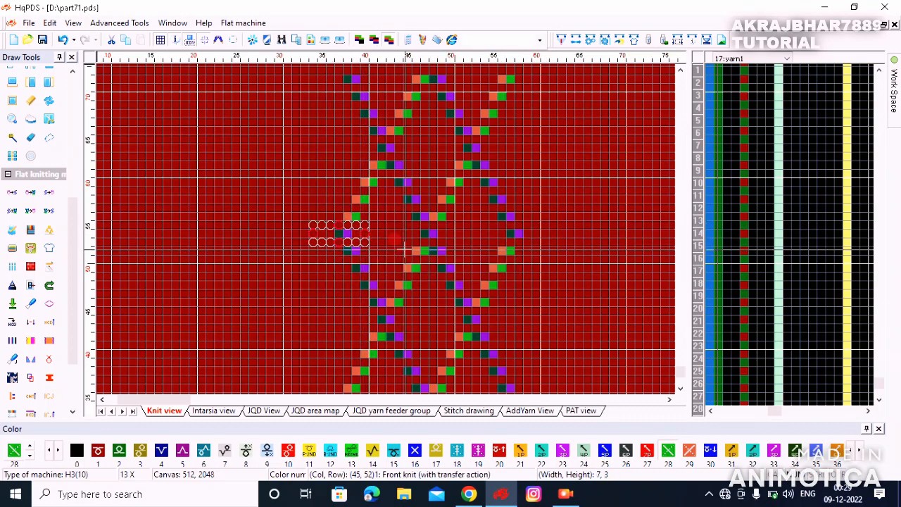
scroll(361, 252, "up", 1)
scroll(389, 239, "up", 1)
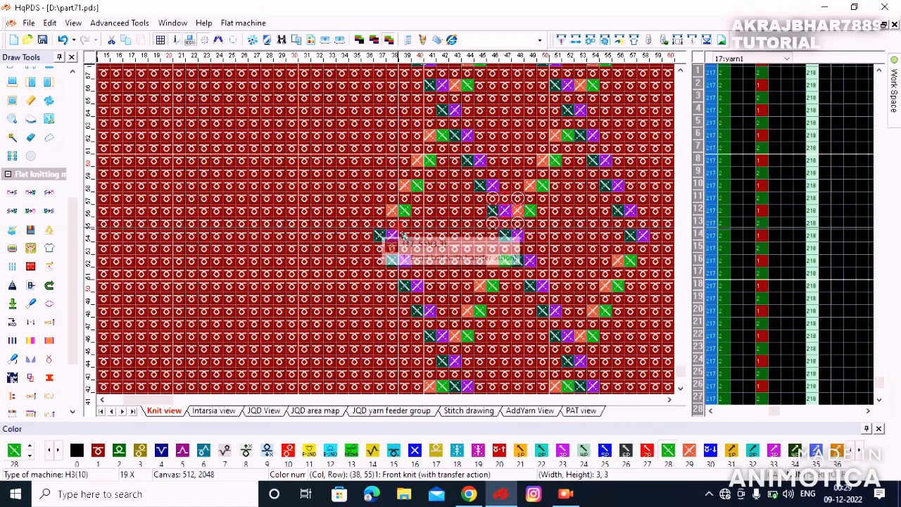
scroll(514, 261, "down", 3)
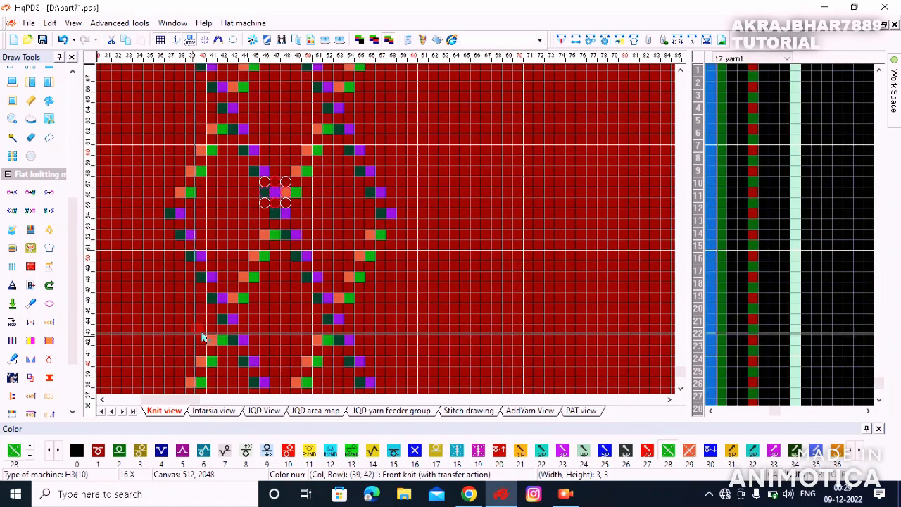
Step: Select a 10x20 diamond repeat block with the copy/replicate tool
left_click_drag(223, 325, 318, 125)
left_click(301, 149)
right_click(434, 80)
scroll(392, 229, "down", 1)
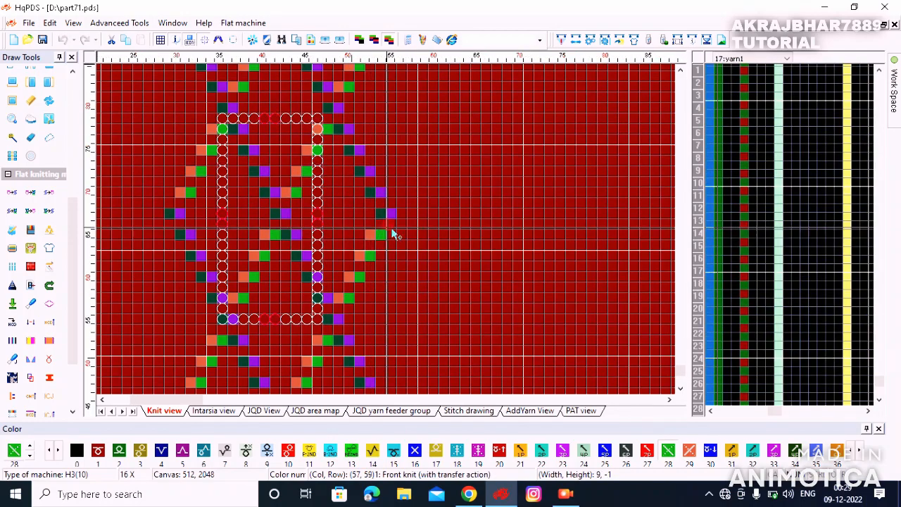
scroll(392, 235, "down", 5)
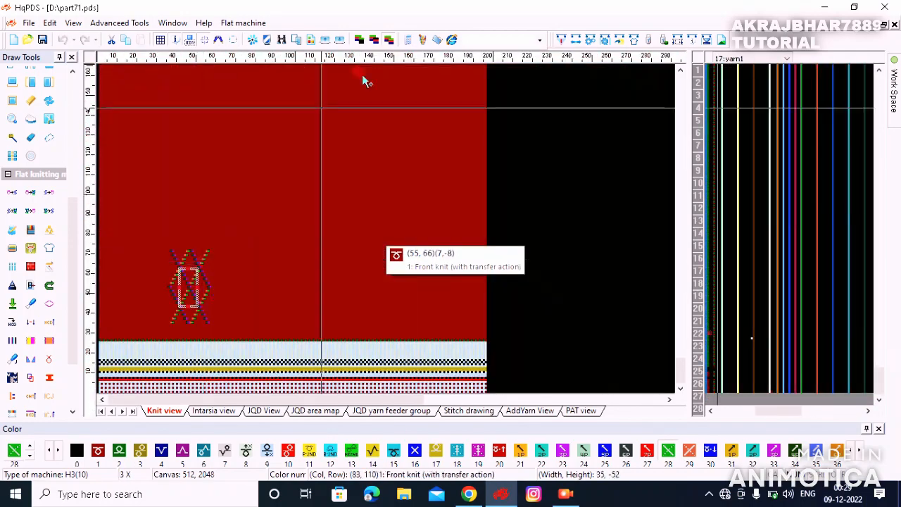
left_click_drag(362, 75, 305, 92)
Step: Extend the tiled diamond lattice upward across the red fabric
scroll(343, 106, "down", 1)
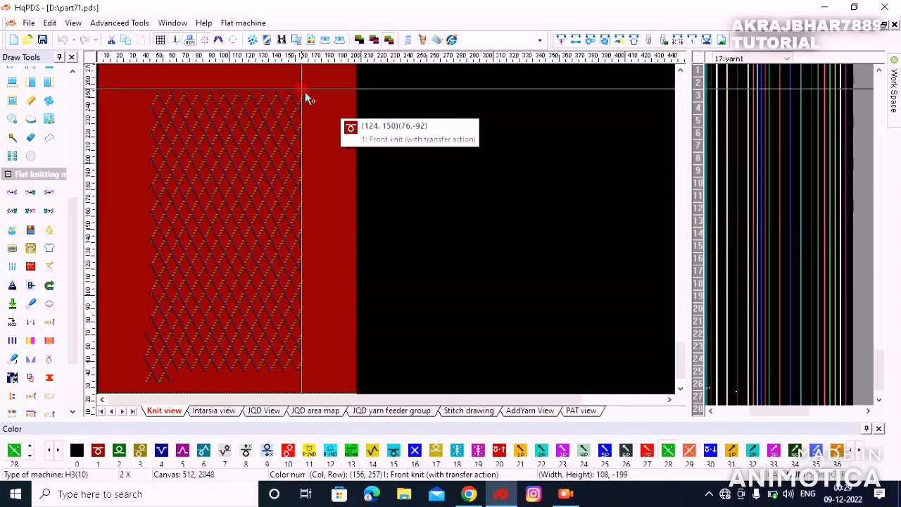
scroll(304, 93, "up", 1)
left_click_drag(390, 233, 436, 136)
scroll(436, 136, "up", 2)
left_click_drag(389, 233, 424, 240)
scroll(453, 103, "up", 2)
scroll(368, 123, "up", 1)
scroll(385, 113, "down", 1)
scroll(387, 225, "up", 1)
scroll(343, 270, "down", 5)
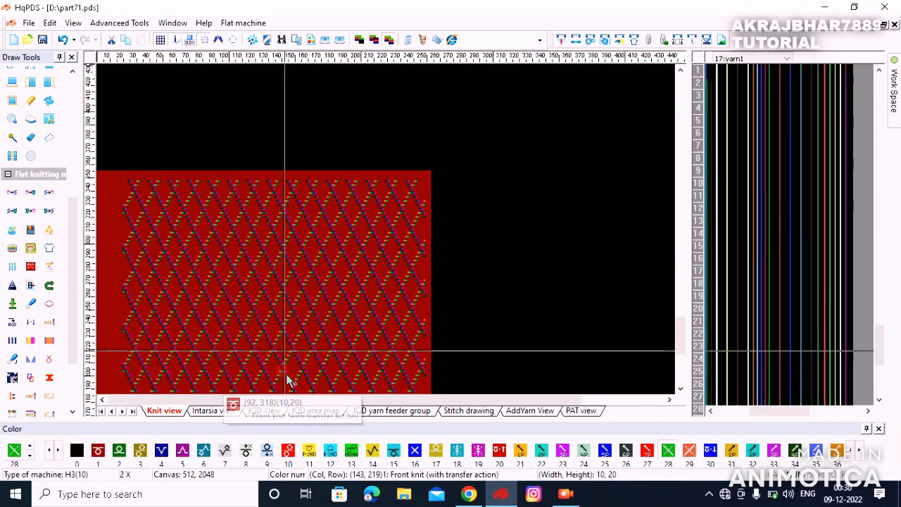
scroll(187, 249, "down", 2)
Step: Shift the tiled lattice into its final position just above the rib
left_click_drag(125, 376, 126, 208)
scroll(119, 237, "up", 4)
left_click(118, 202)
scroll(191, 234, "down", 1)
scroll(169, 238, "down", 4)
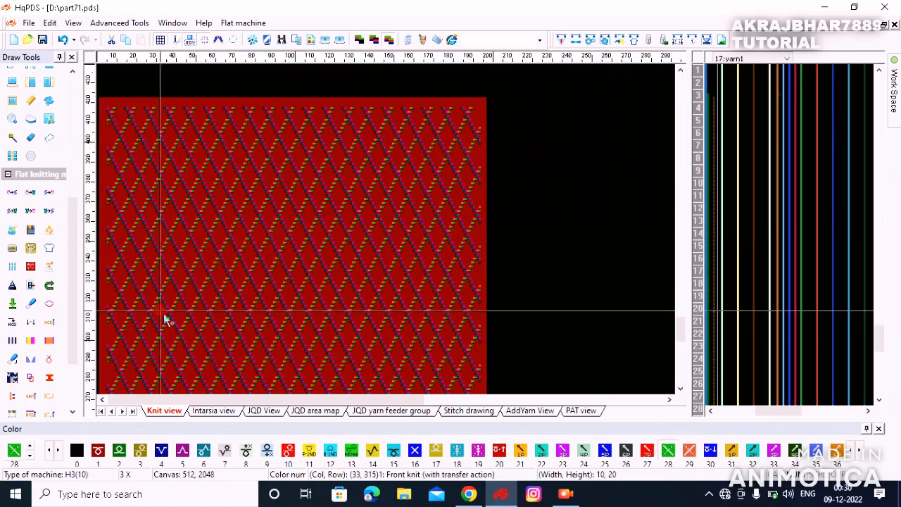
scroll(144, 362, "up", 2)
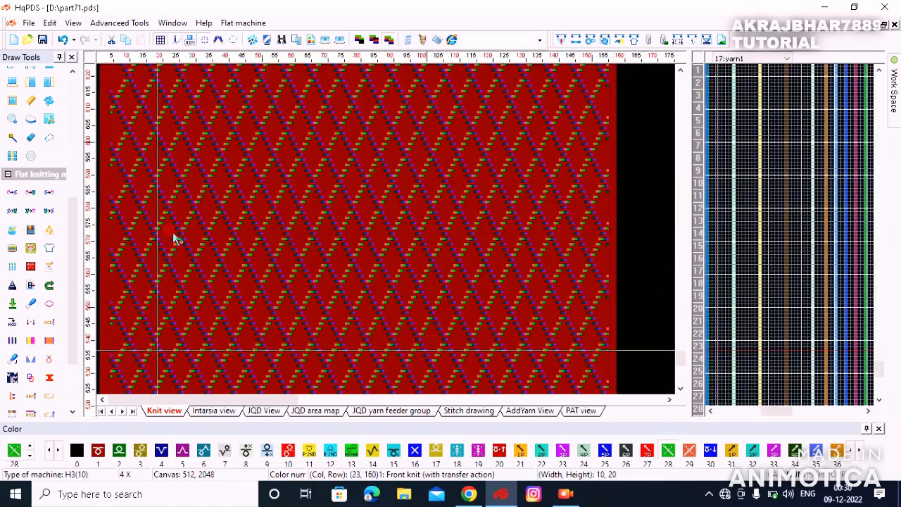
scroll(171, 275, "up", 1)
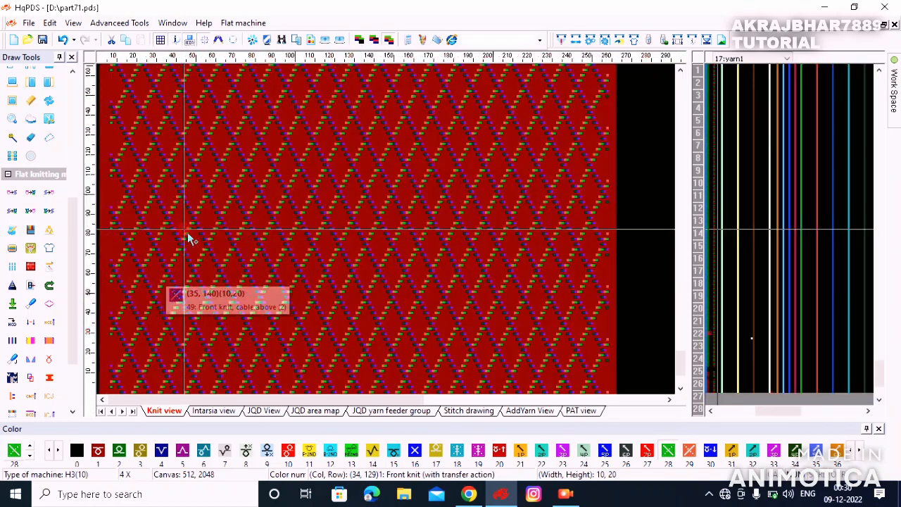
scroll(130, 306, "down", 2)
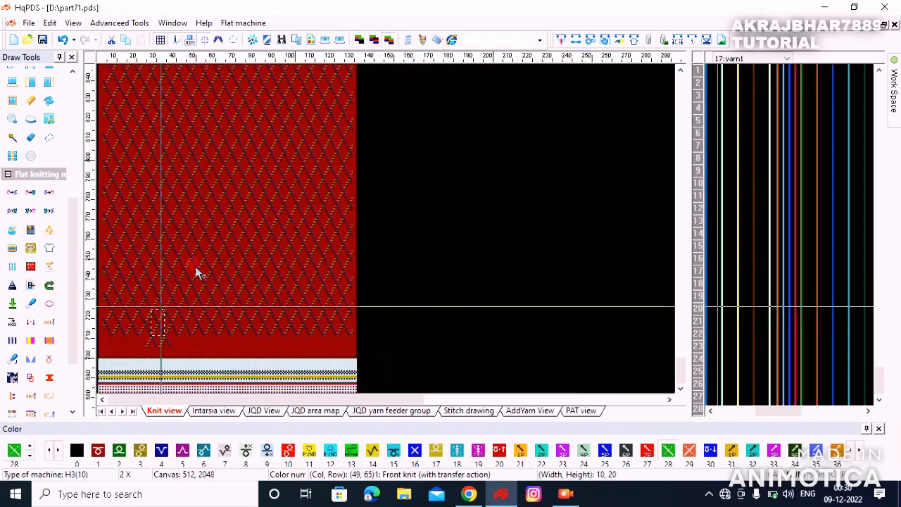
scroll(195, 266, "up", 2)
scroll(125, 311, "up", 2)
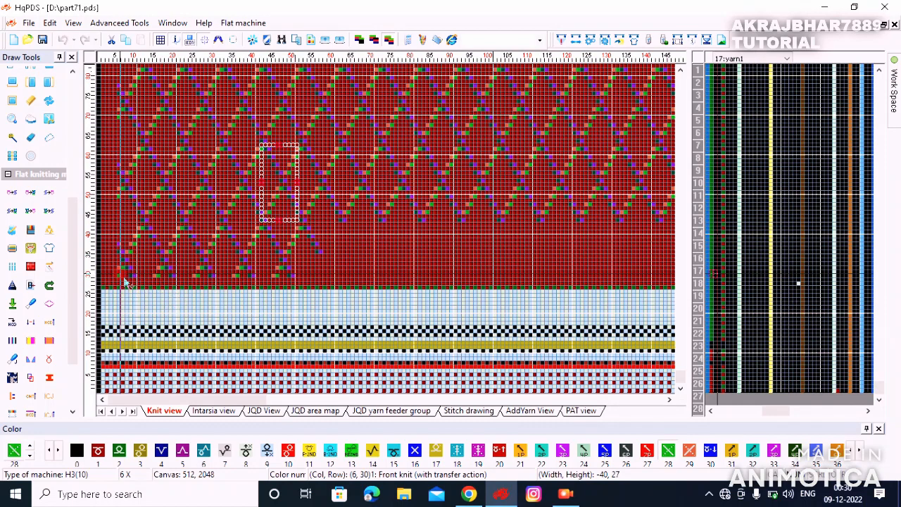
Step: Repeat the diamond block along the lowest pattern rows out to the right edge
left_click(126, 280)
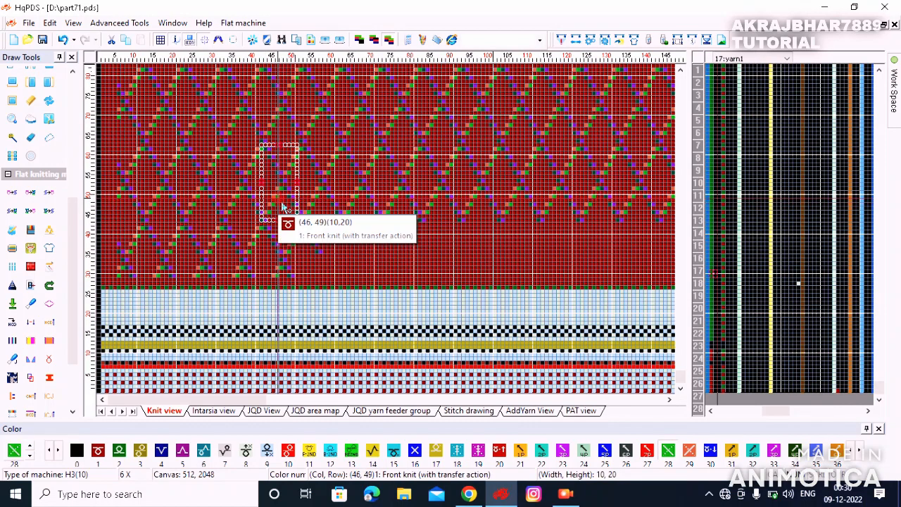
left_click(283, 207)
scroll(604, 235, "down", 1)
left_click_drag(603, 234, 390, 283)
scroll(501, 296, "up", 1)
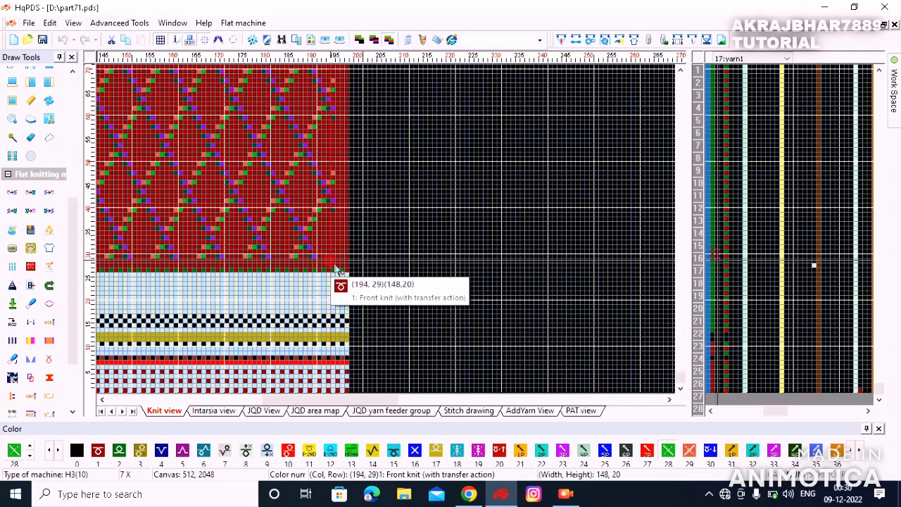
left_click(334, 266)
scroll(336, 235, "up", 2)
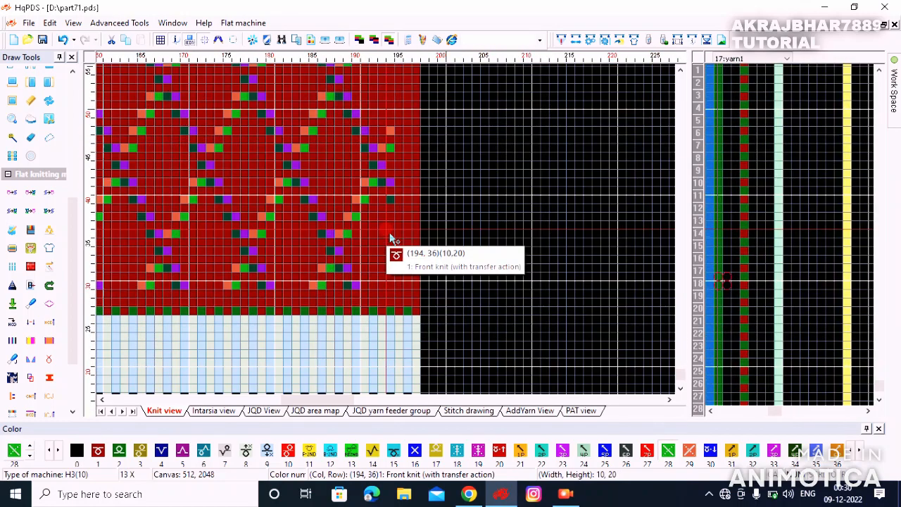
Step: Outline a stitch block at the fabric's right edge near column 199
left_click(392, 220)
left_click(393, 116)
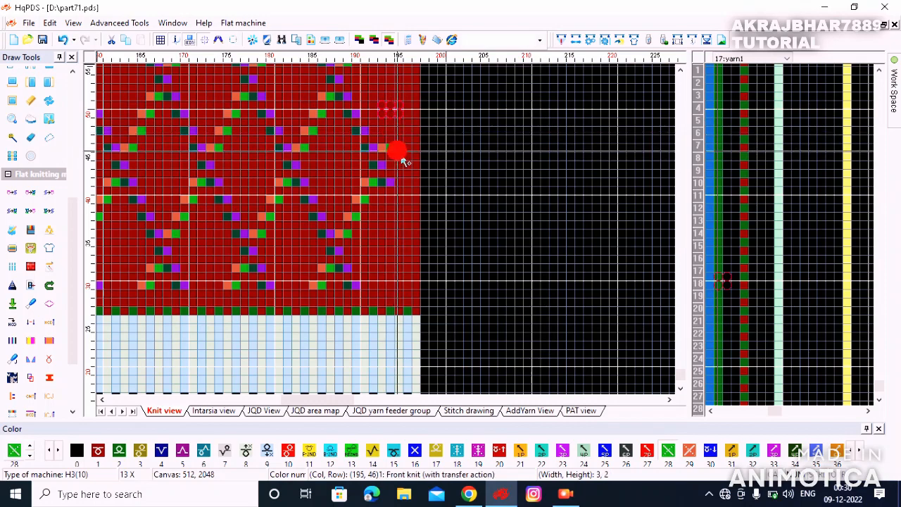
scroll(389, 190, "down", 1)
left_click_drag(324, 284, 418, 146)
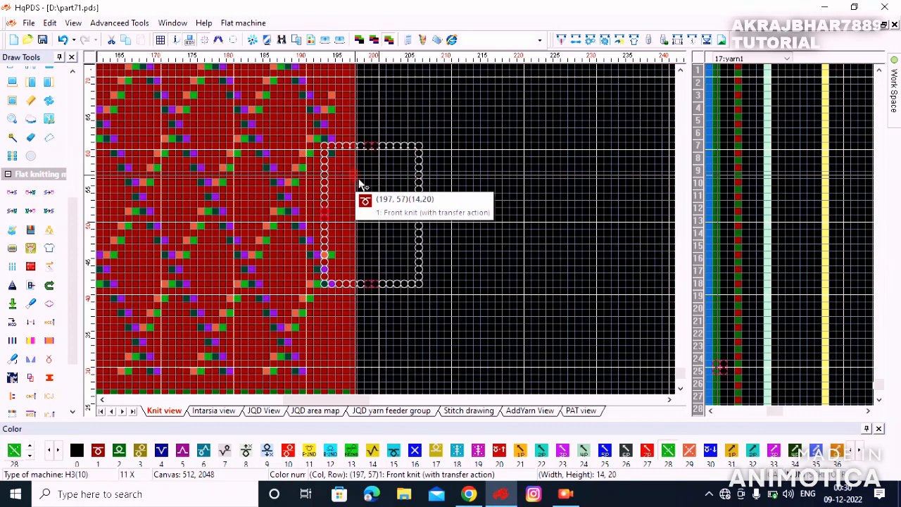
left_click(323, 146)
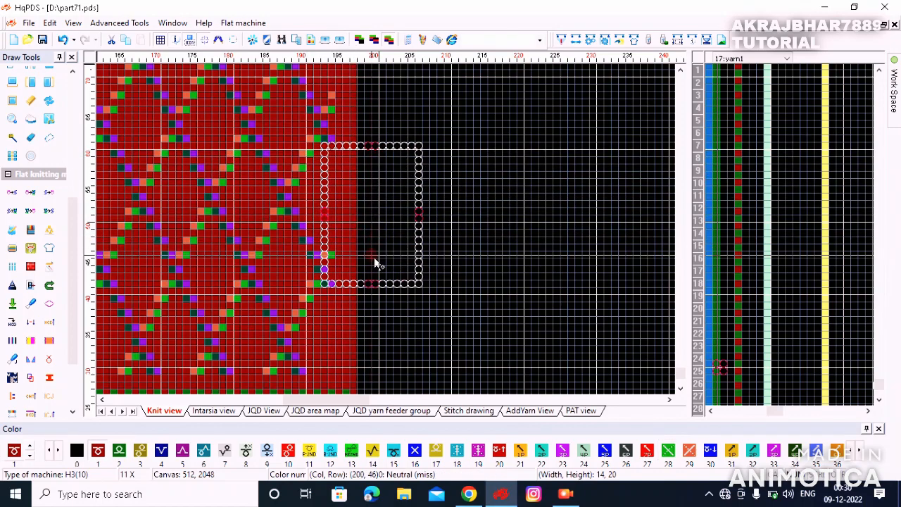
Step: Replicate a 10x20 diamond repeat into the top-left corner, extending the lattice to the left edge
scroll(390, 232, "down", 2)
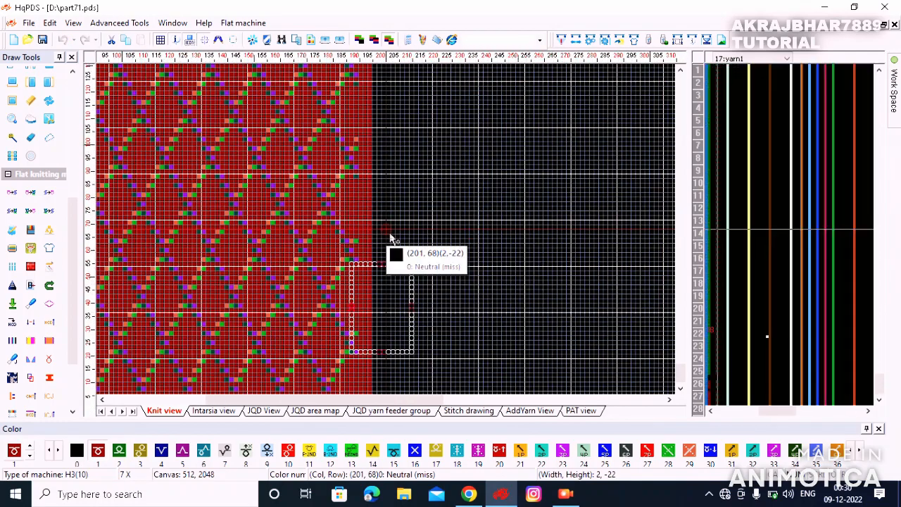
scroll(373, 295, "down", 4)
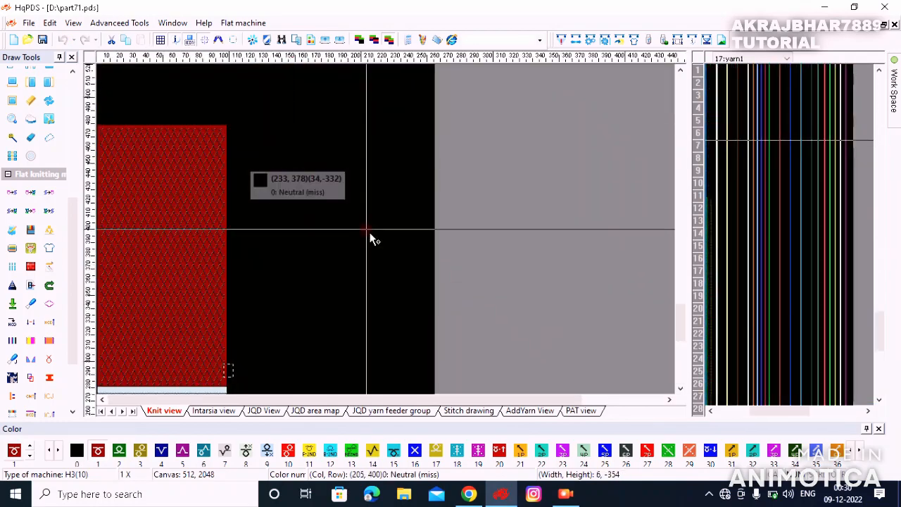
scroll(371, 238, "up", 3)
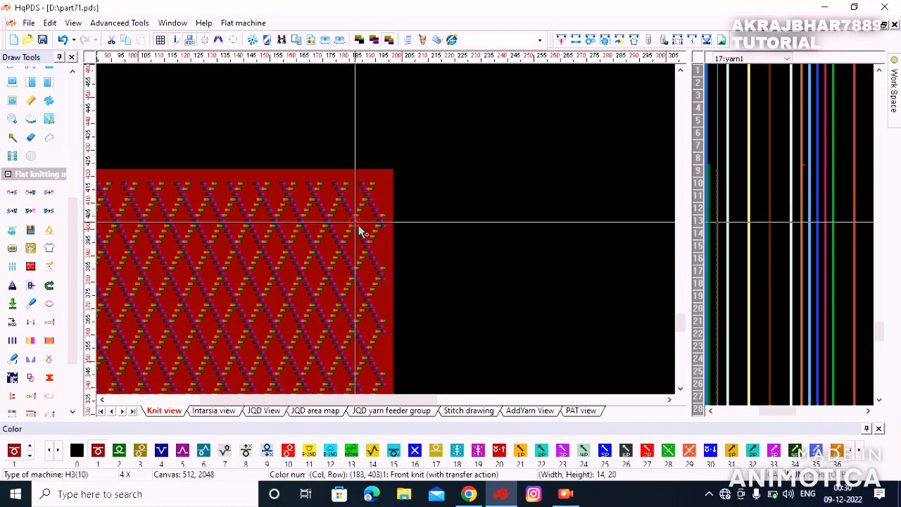
scroll(359, 226, "left", 3)
scroll(156, 233, "up", 2)
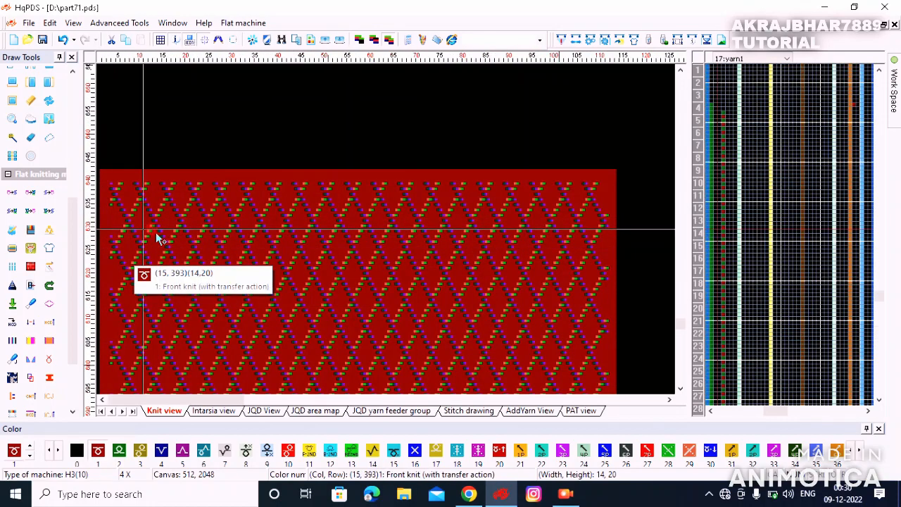
left_click_drag(109, 125, 151, 207)
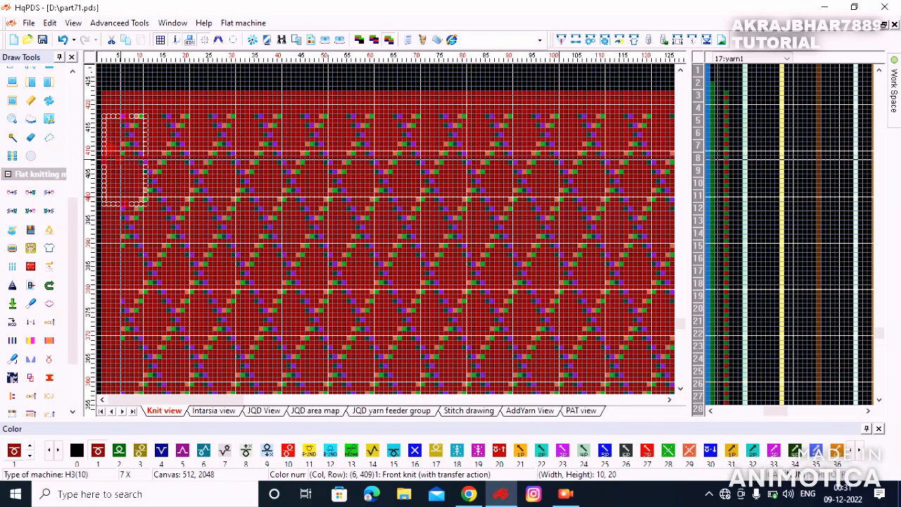
scroll(124, 155, "up", 3)
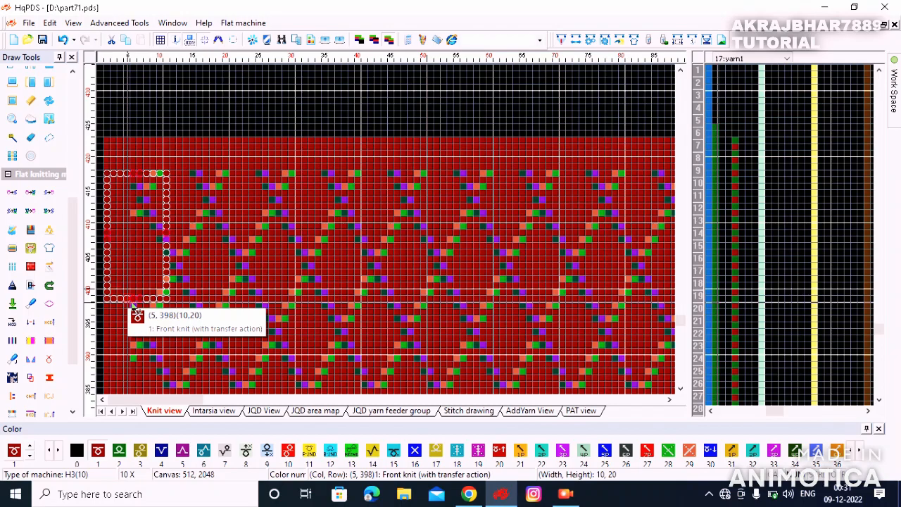
scroll(149, 243, "down", 3)
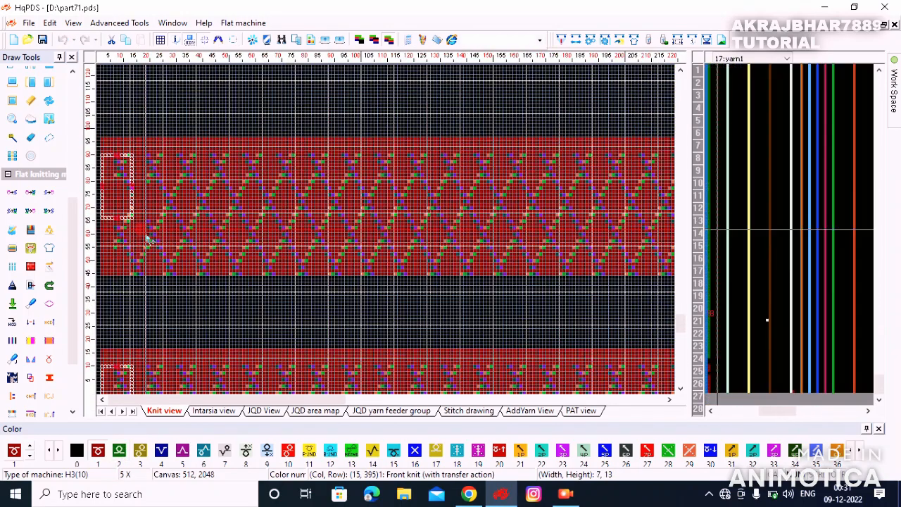
scroll(145, 240, "down", 2)
scroll(143, 282, "down", 1)
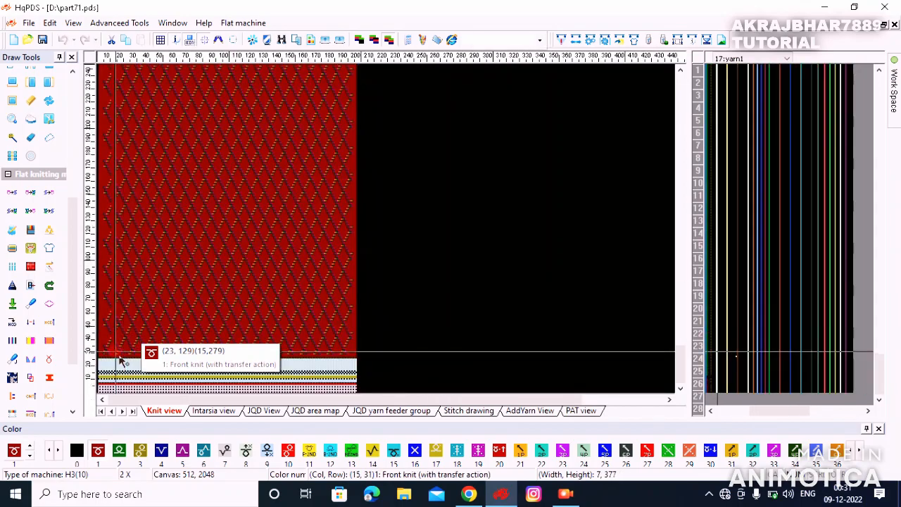
Step: Save the cable lattice design
scroll(138, 310, "up", 2)
scroll(127, 268, "up", 2)
scroll(130, 239, "down", 2)
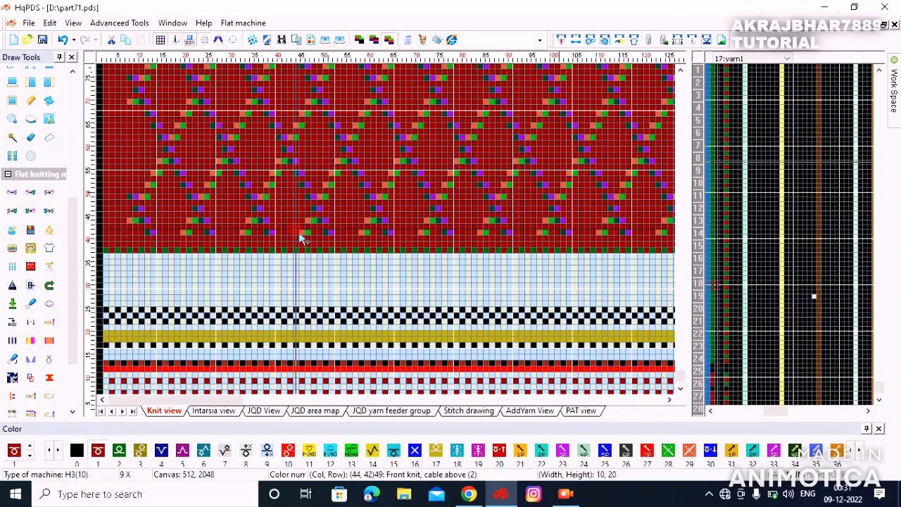
scroll(300, 239, "down", 2)
left_click(47, 36)
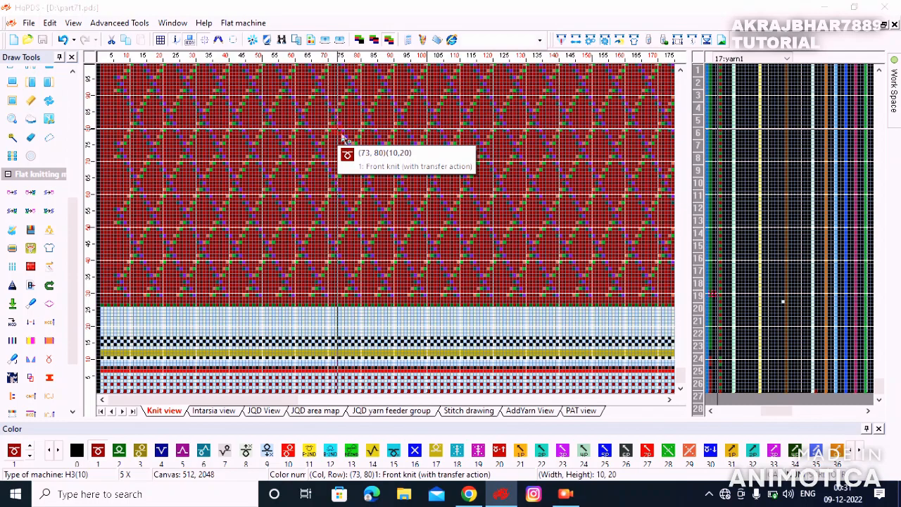
Step: Compile the design with F4 and open the Yarn color dialog (feeders 800000, 008000)
key("F4")
key("Return")
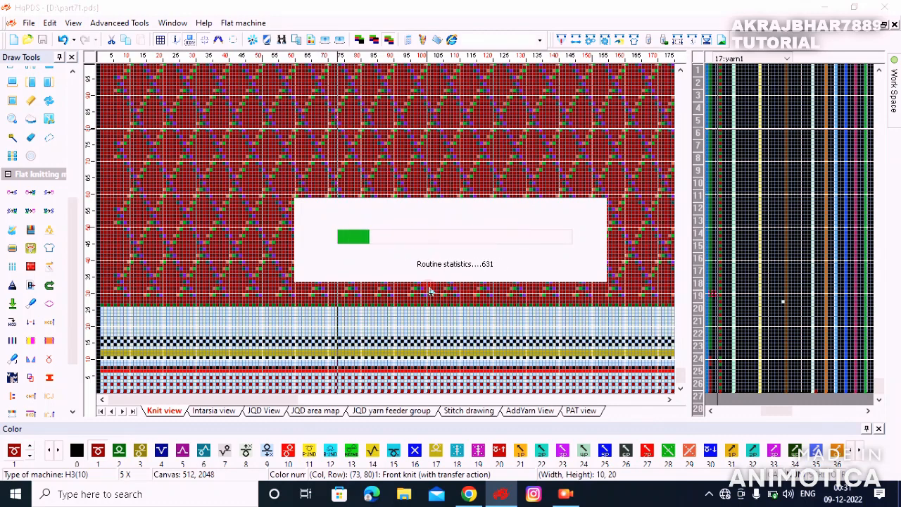
left_click(510, 309)
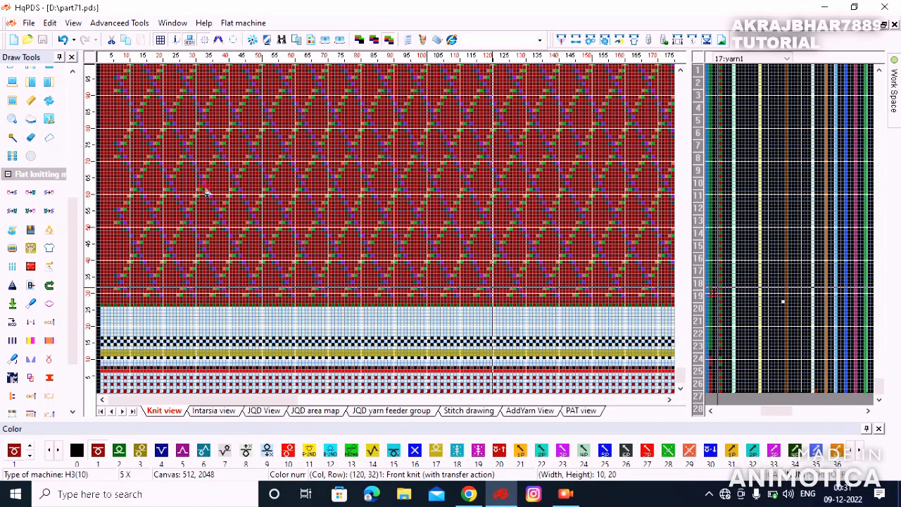
scroll(331, 201, "down", 3)
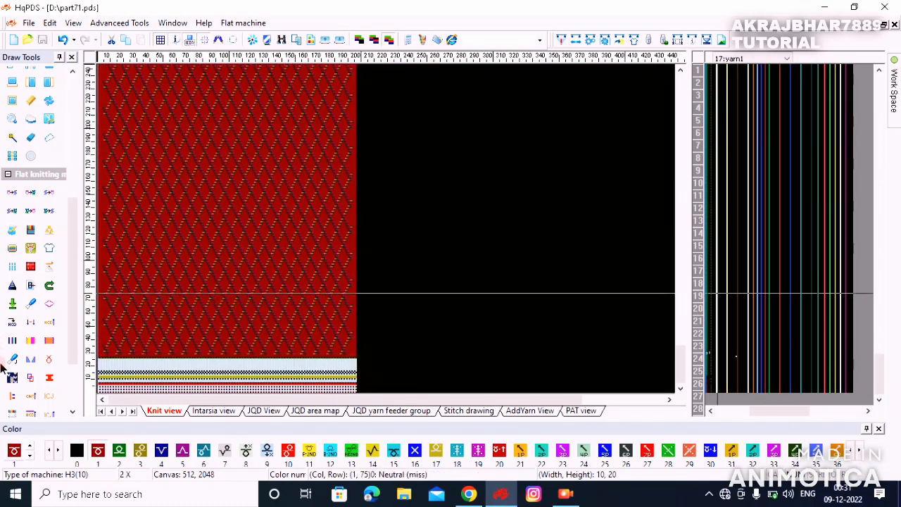
left_click(12, 377)
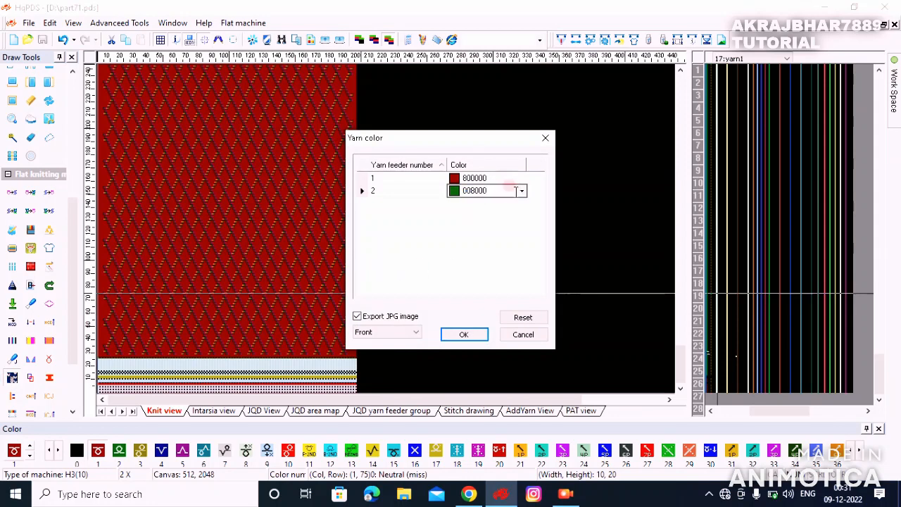
Step: Change yarn feeder 2's colour from green to light blue a6caf0 and apply the yarn colours
left_click(521, 191)
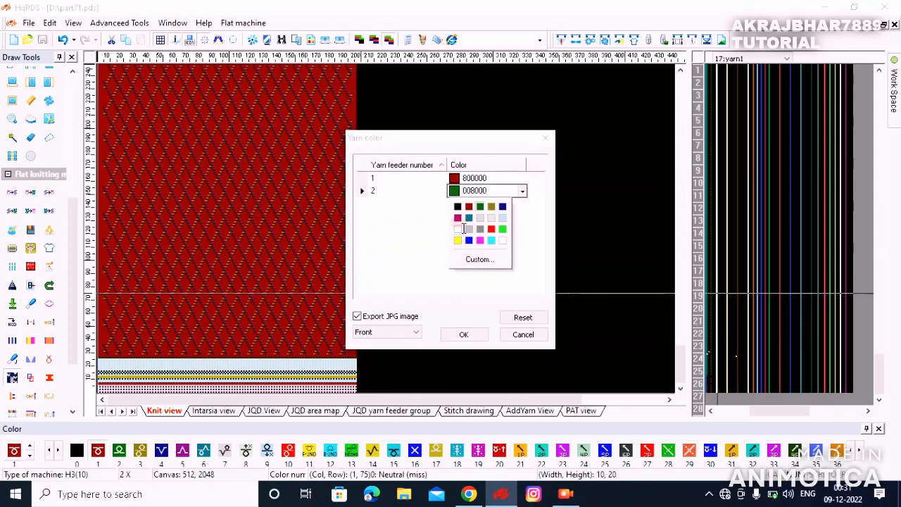
left_click(501, 218)
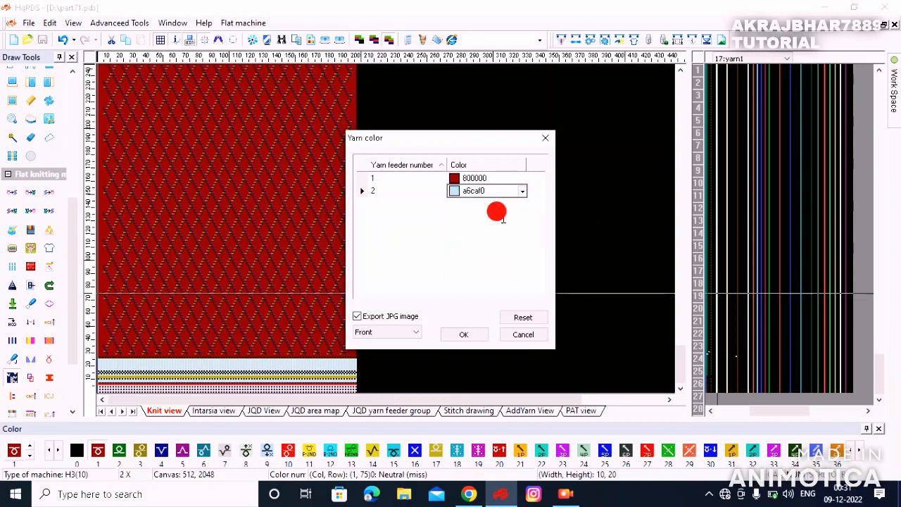
left_click(474, 328)
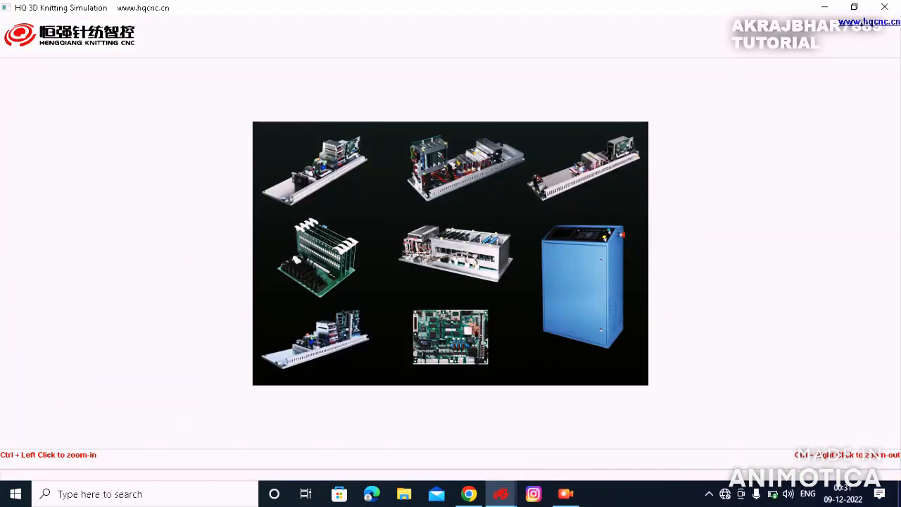